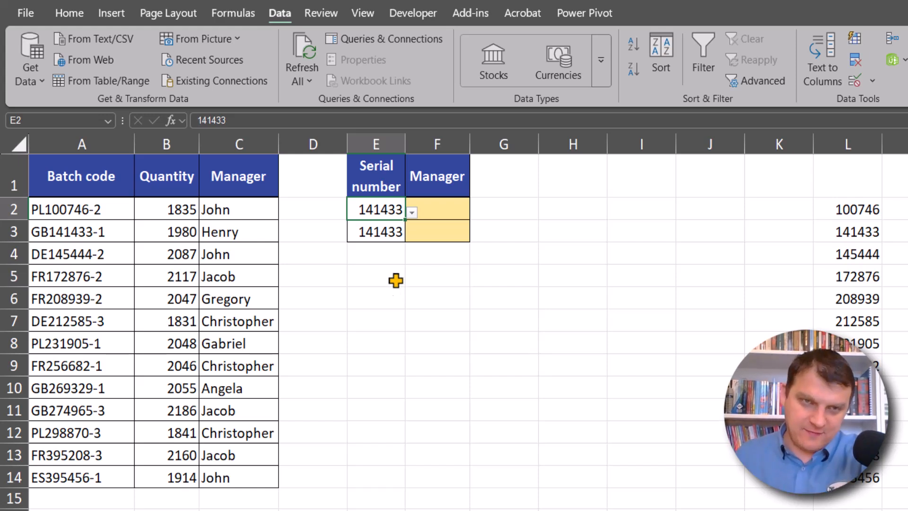
Compare the serial number in cell E2 with the batch codes in A2:A14
click(386, 175)
drag(385, 193, 385, 227)
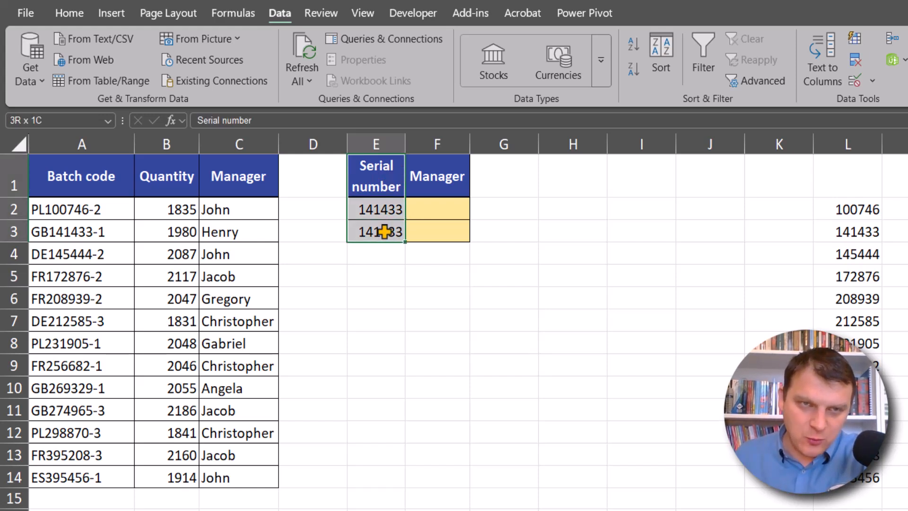
drag(97, 172, 102, 479)
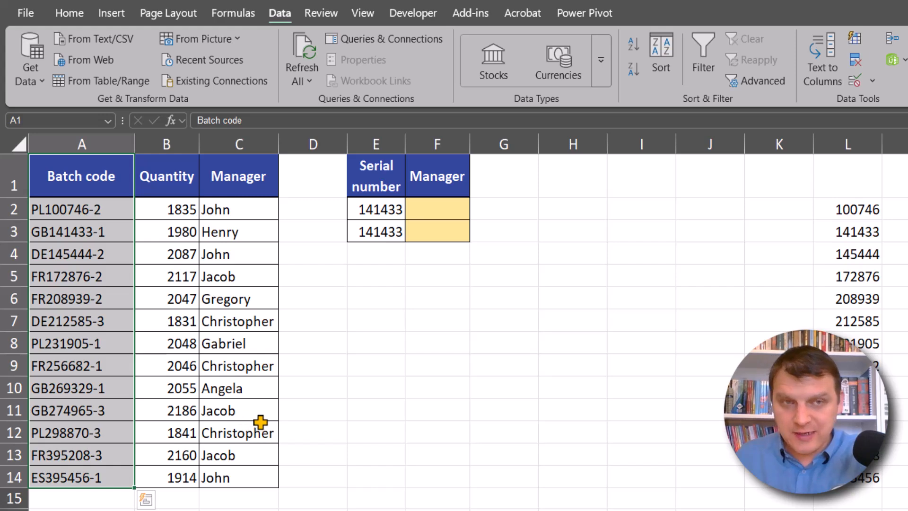
click(371, 209)
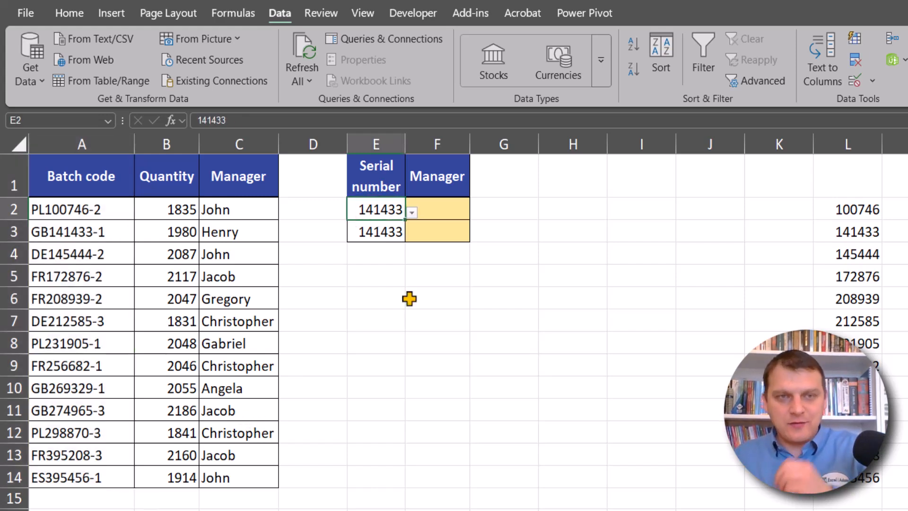
drag(100, 209, 114, 473)
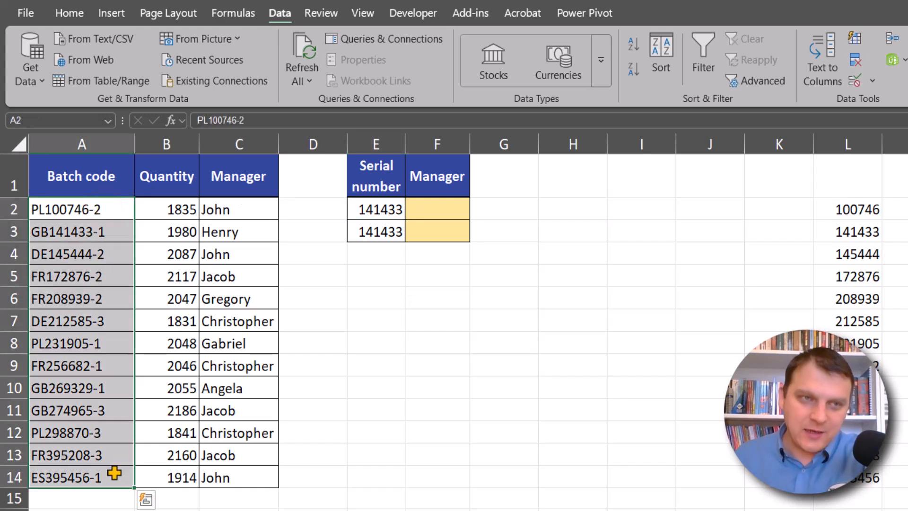
click(389, 209)
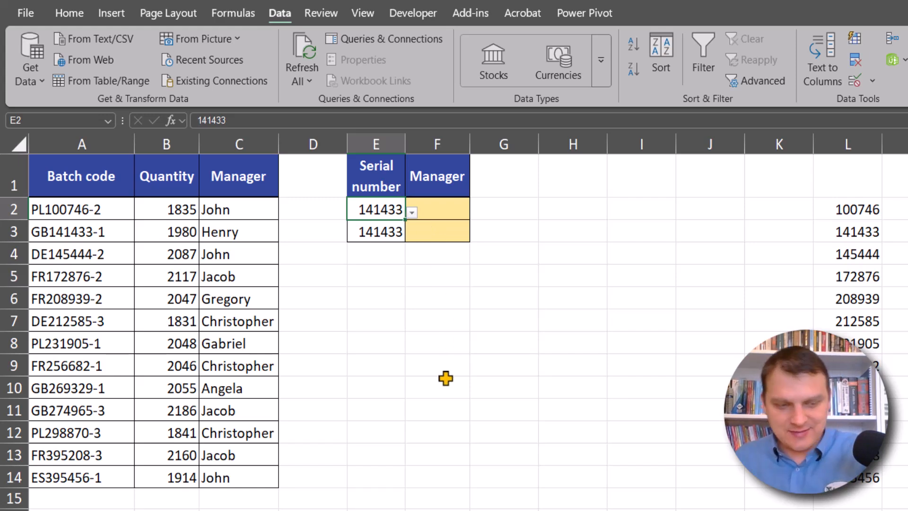
Undo the deletion of the Wildcards text box and place the cursor before its asterisk entry
key(ctrl+z)
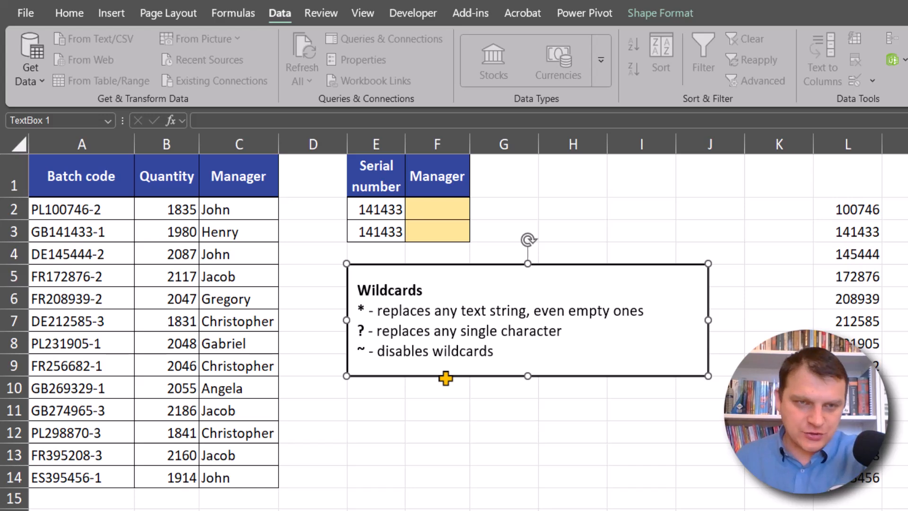
click(359, 311)
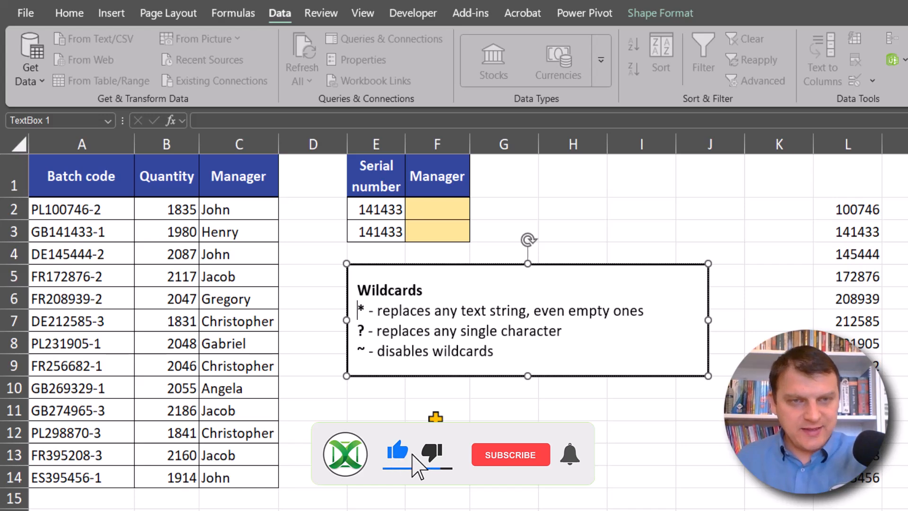
Start a VLOOKUP formula in cell F2 with a lookup value that joins a leading wildcard to the serial number: "*"&E2
click(426, 208)
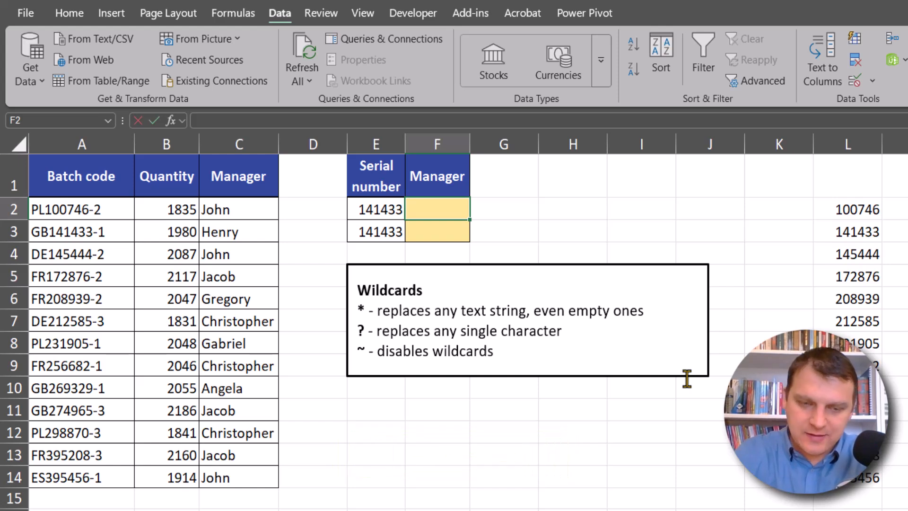
text(=vl)
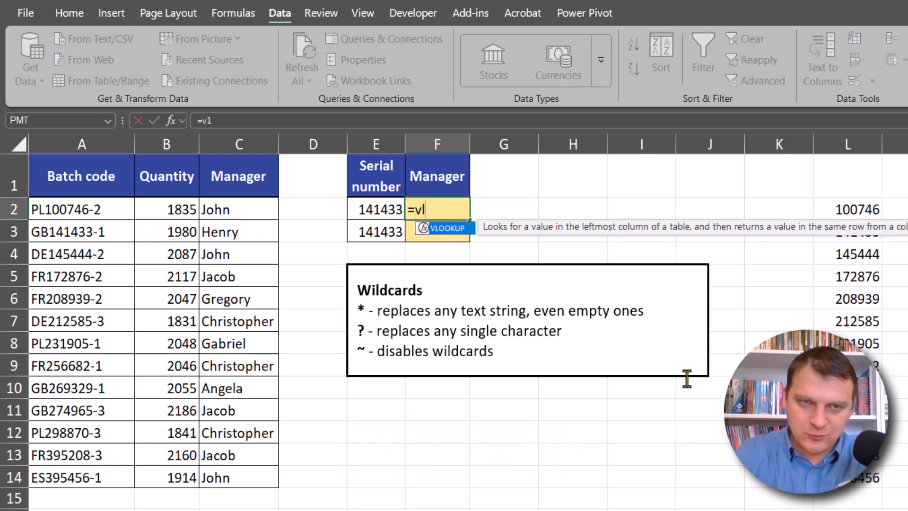
key(Tab)
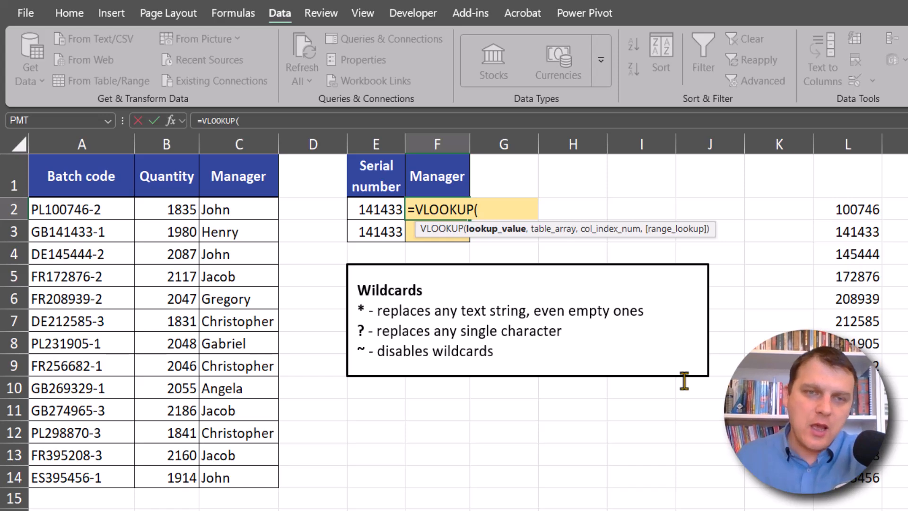
click(377, 207)
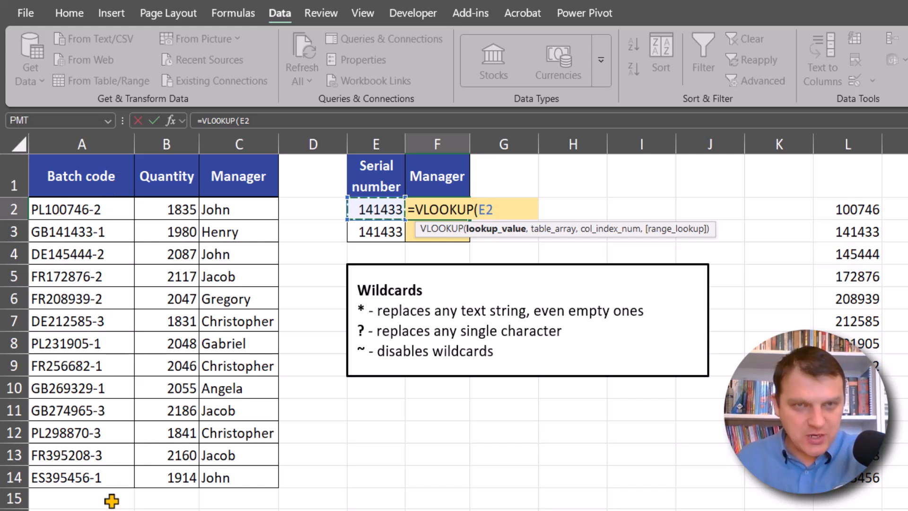
key(BackSpace)
key(BackSpace)
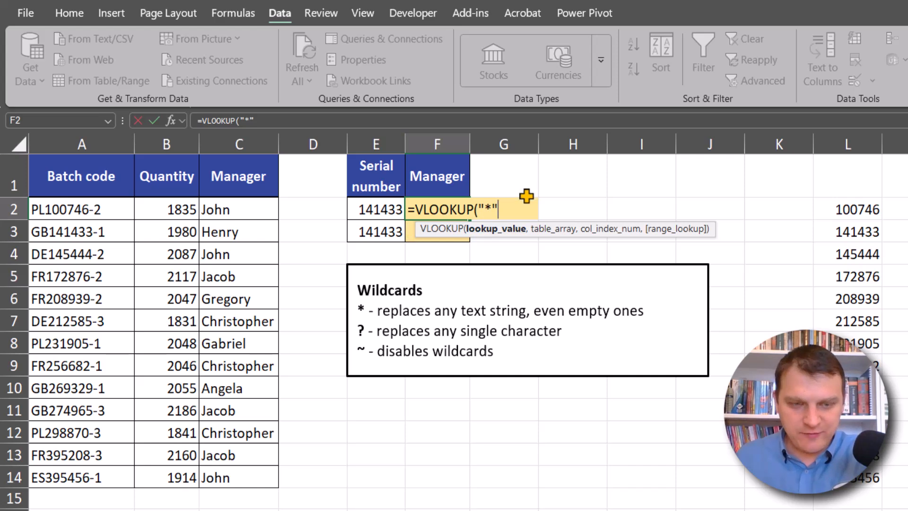
text(&)
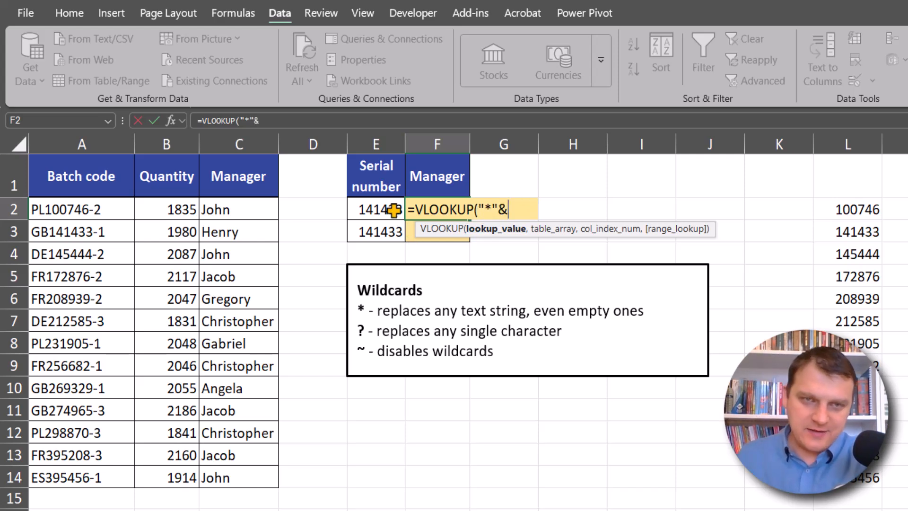
click(391, 208)
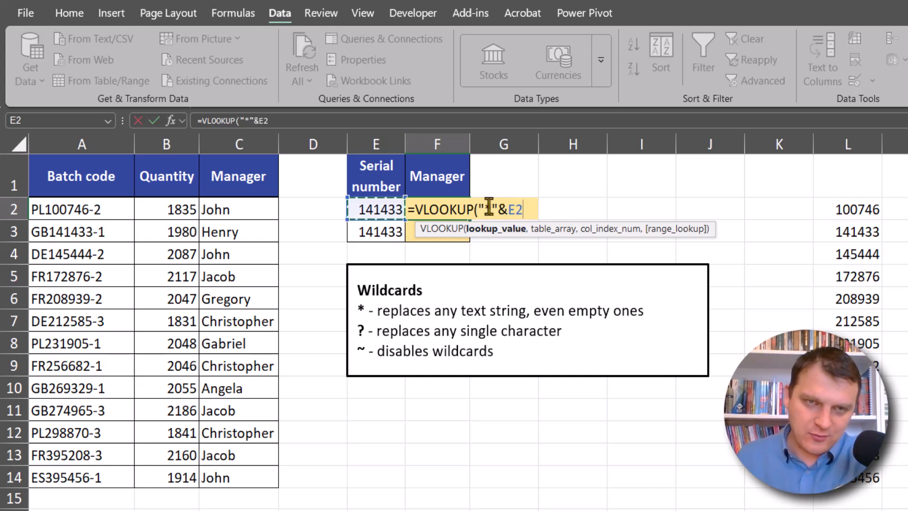
Append &"*" to the lookup value in F2 so that it reads "*"&E2&"*"
click(504, 210)
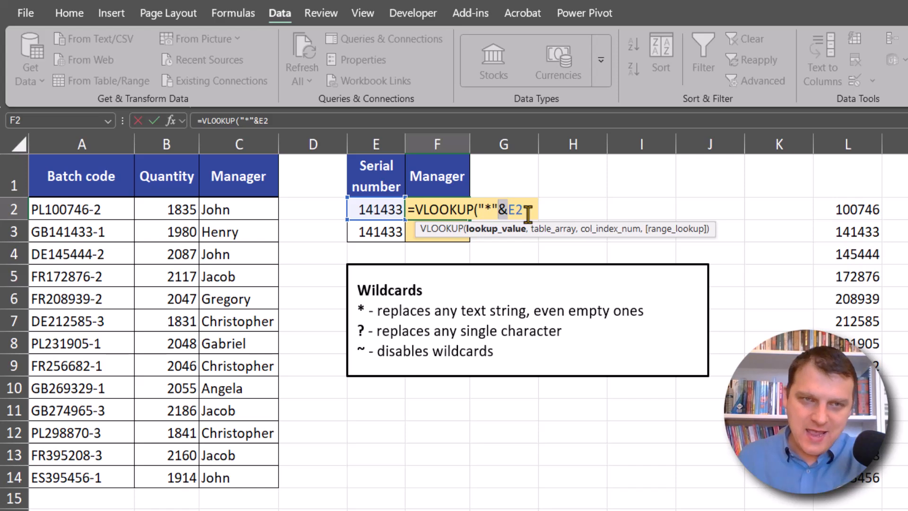
click(524, 210)
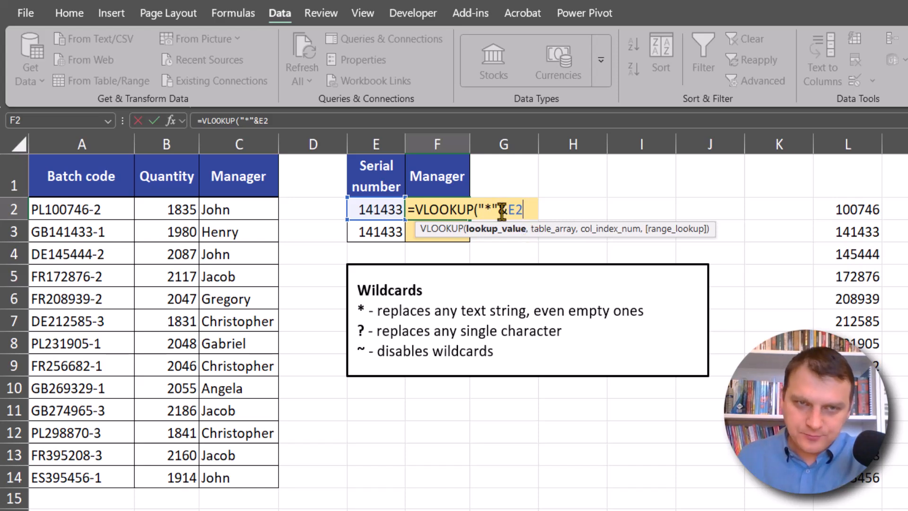
drag(489, 210, 477, 209)
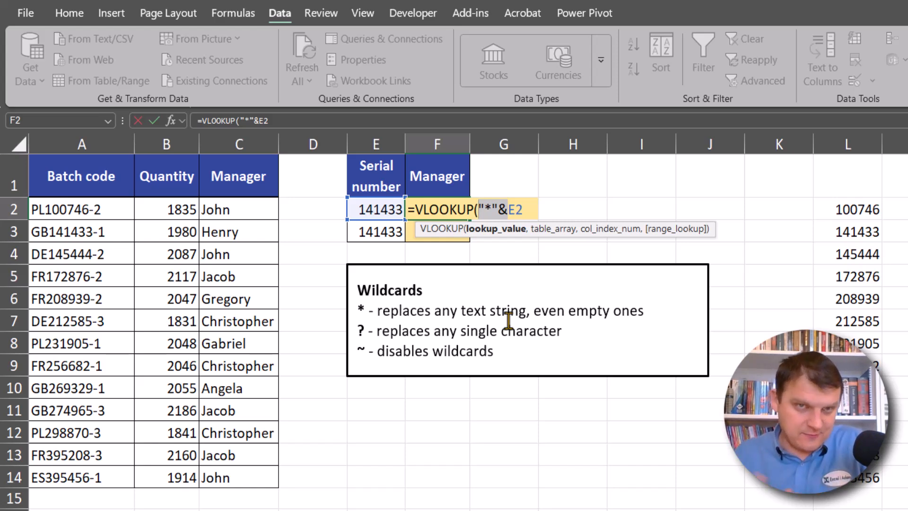
click(522, 209)
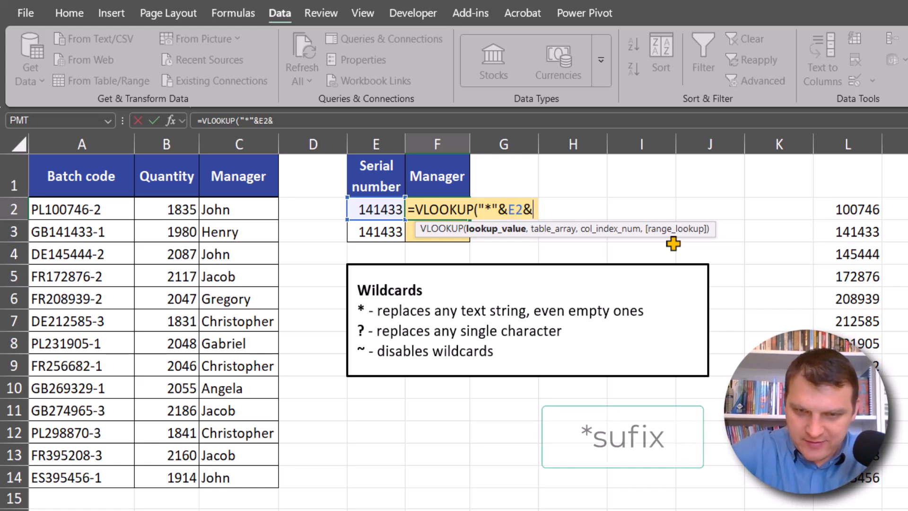
text("*")
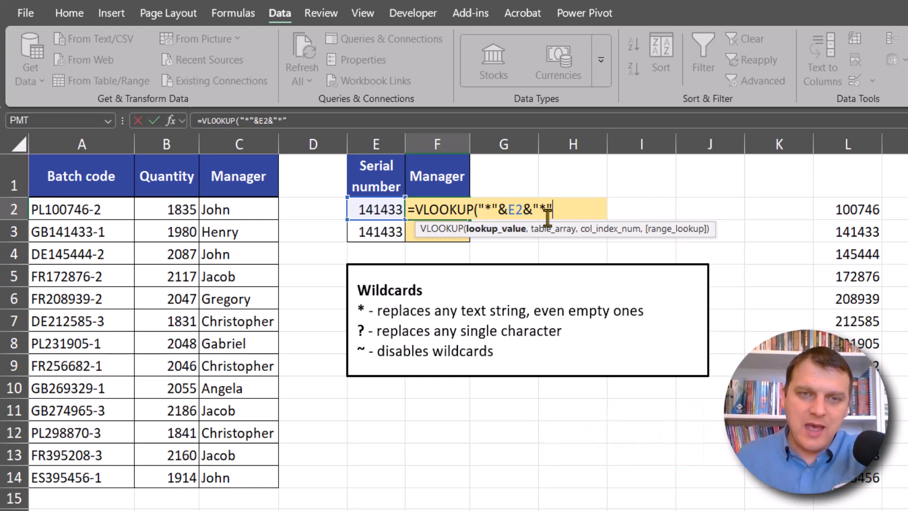
Evaluate the lookup value "*"&E2&"*" inside the F2 formula to check it, and restore the expression
click(493, 229)
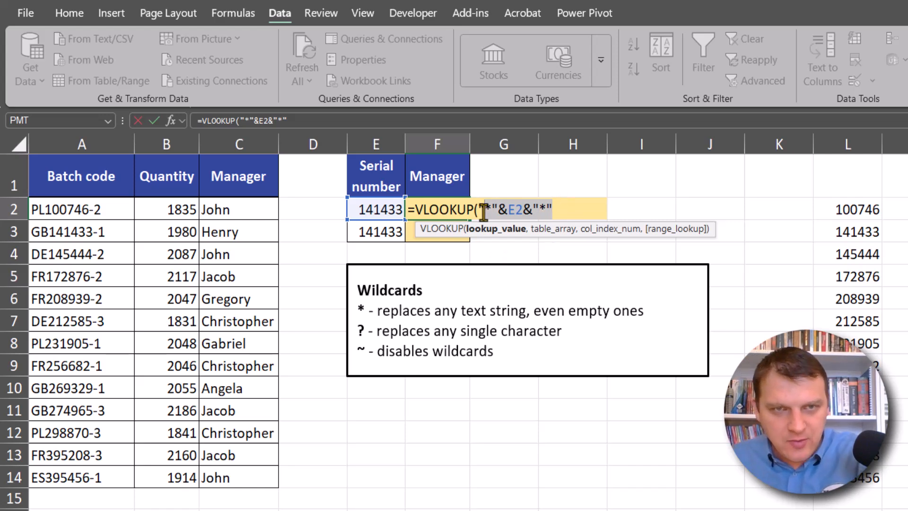
key(F9)
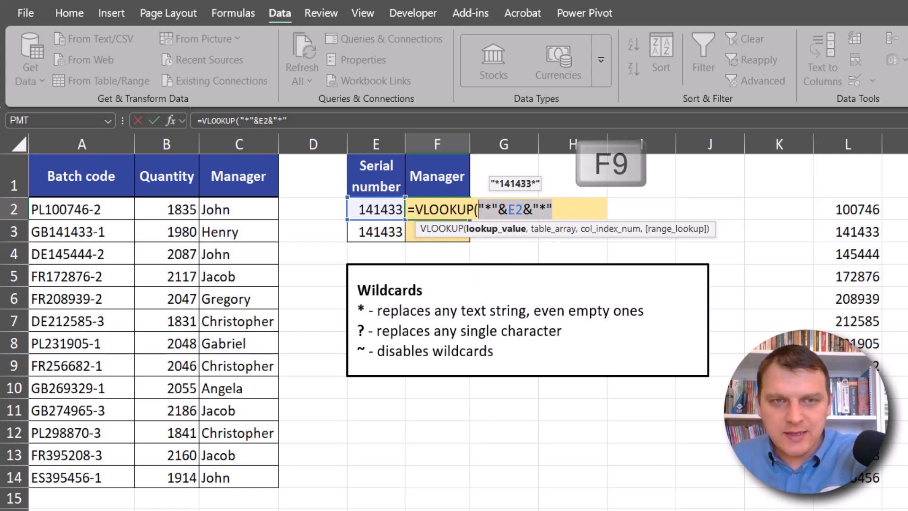
click(483, 211)
click(542, 213)
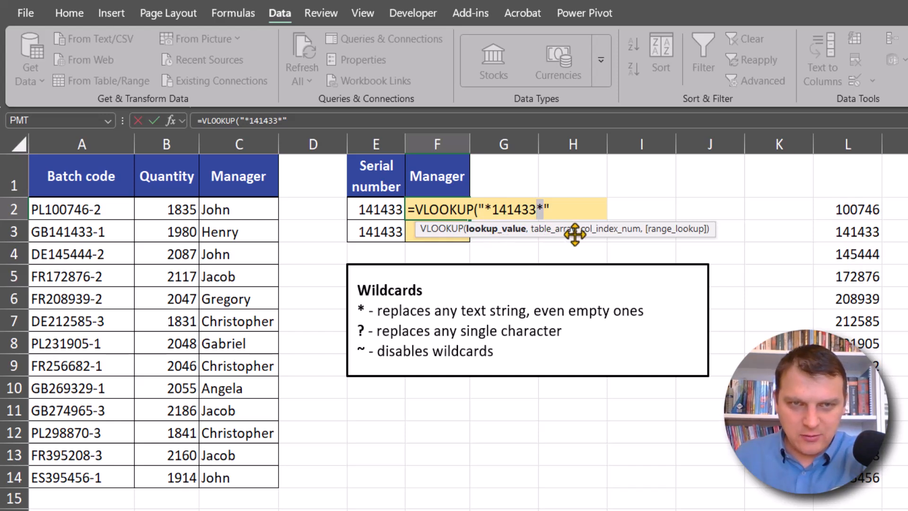
click(569, 210)
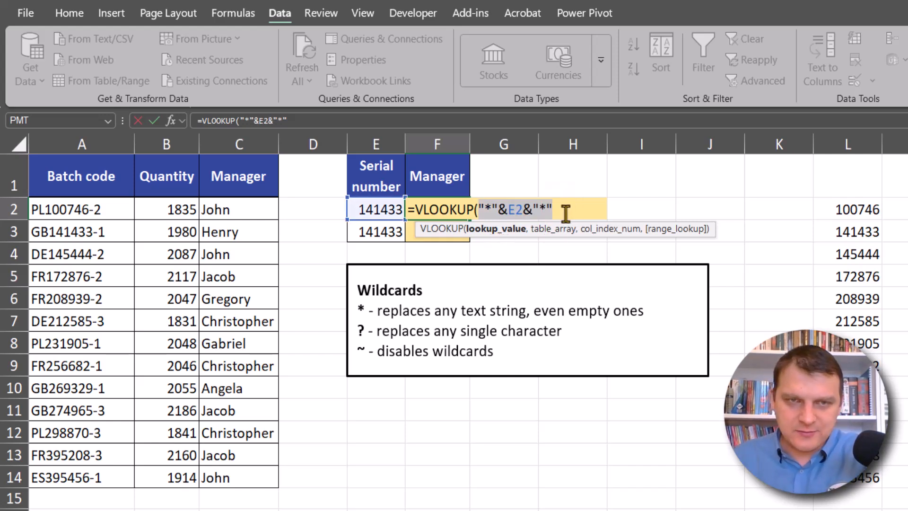
Complete the VLOOKUP in F2 with table array A2:C14, column index 3 and exact match 0, and enter it
click(568, 211)
text(,)
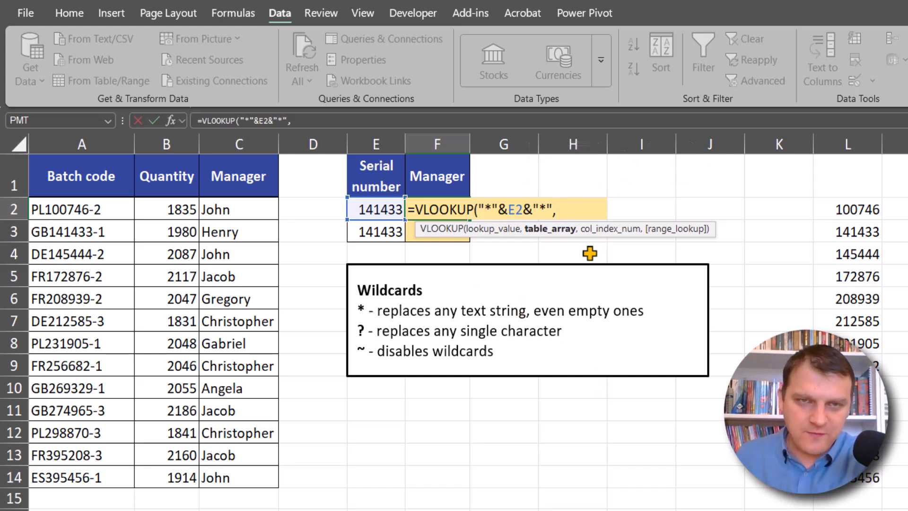
drag(87, 208, 220, 471)
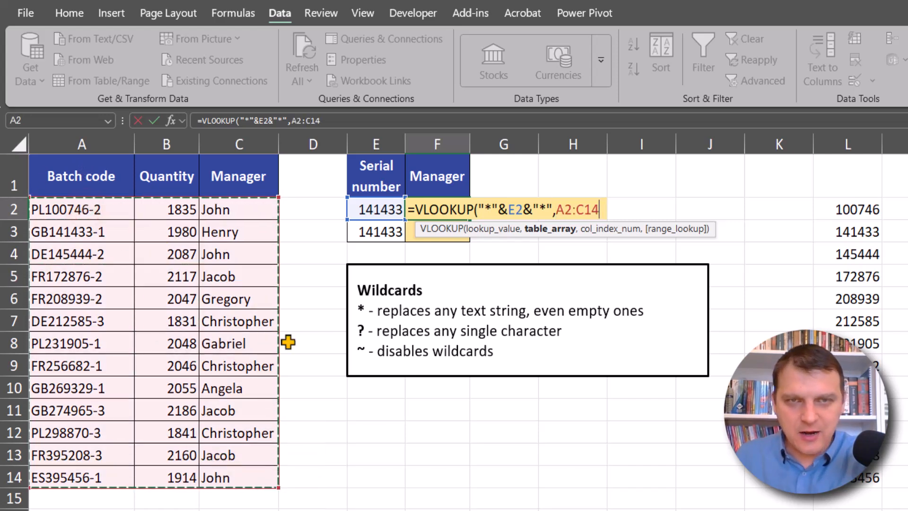
text(,)
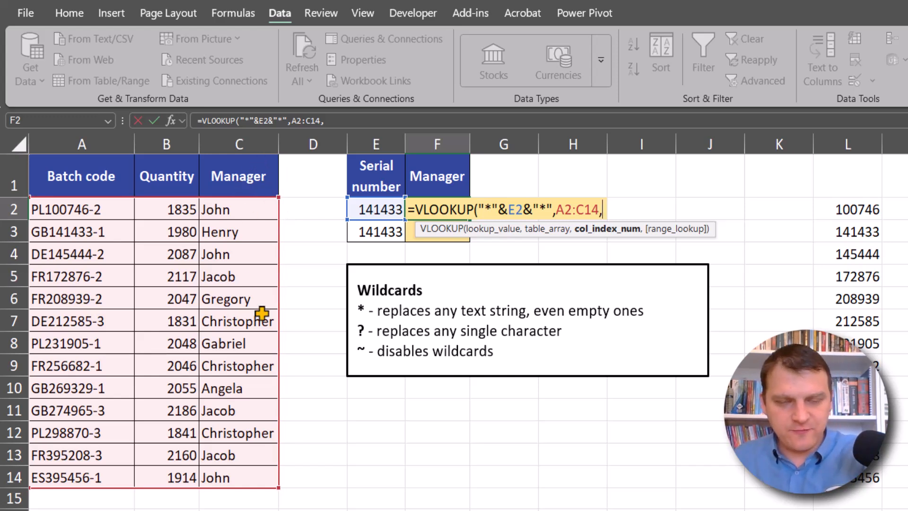
text(3,)
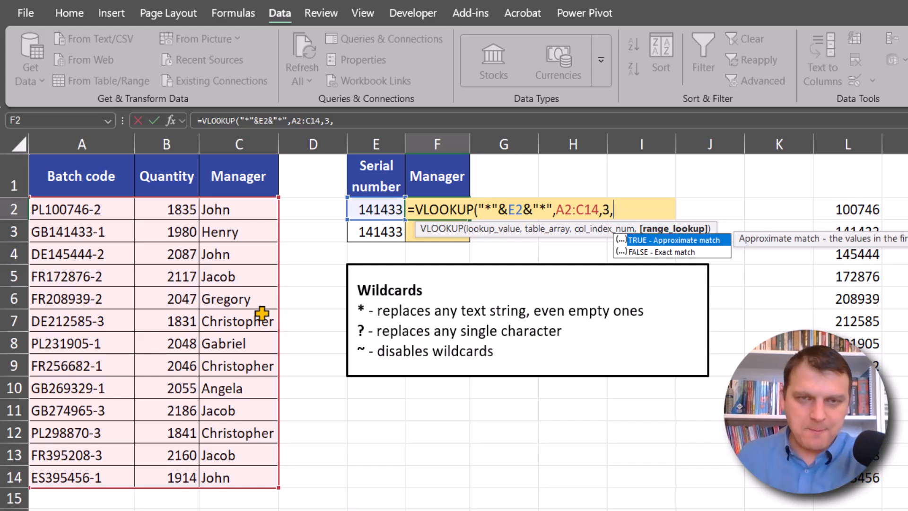
key(Down)
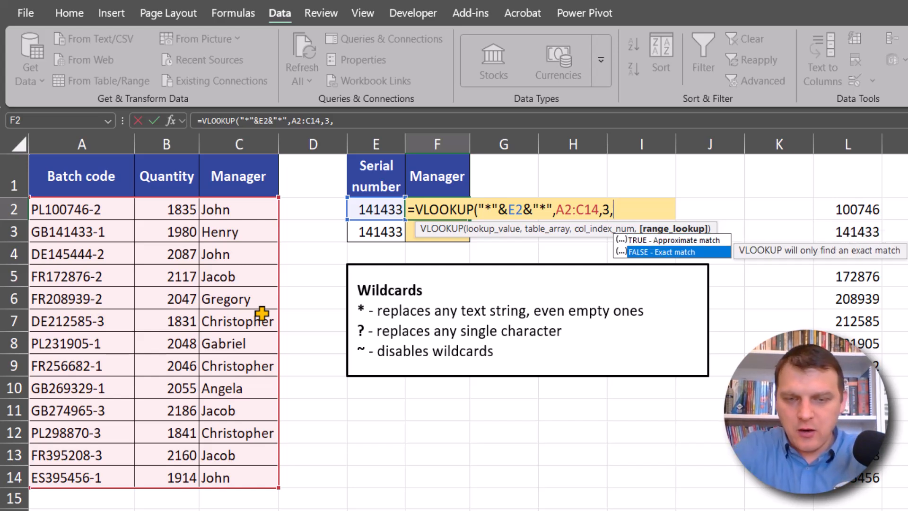
text(0))
key(ctrl+Return)
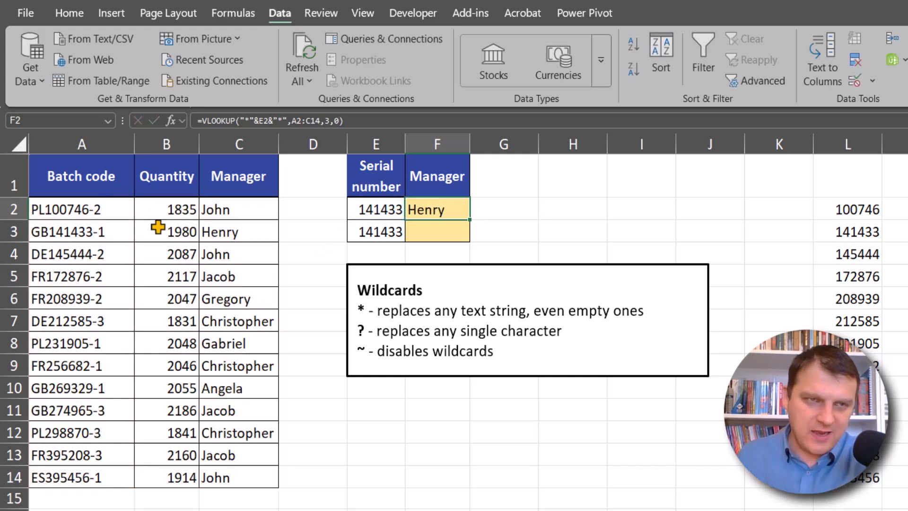
Choose serial number 231905 in cell E2 and compare the F2 result with the matching row of the batch table
click(84, 232)
click(368, 210)
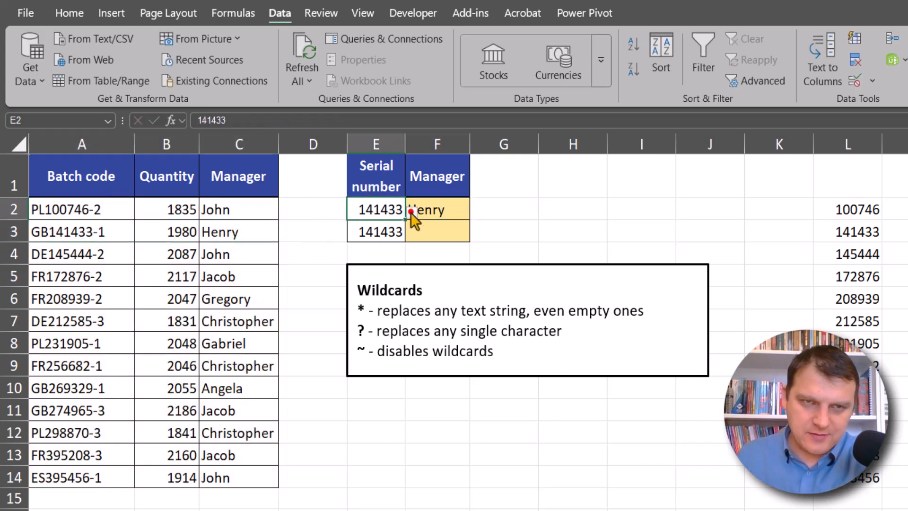
click(412, 213)
click(390, 298)
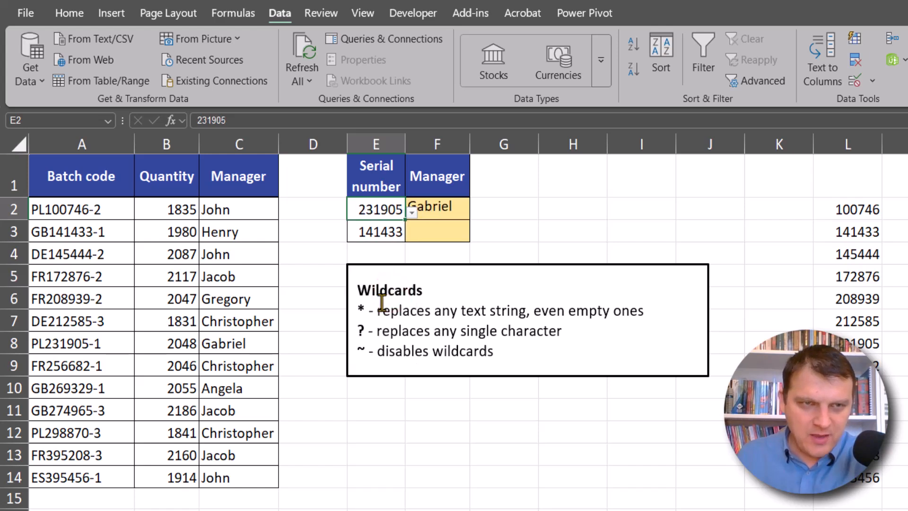
click(483, 228)
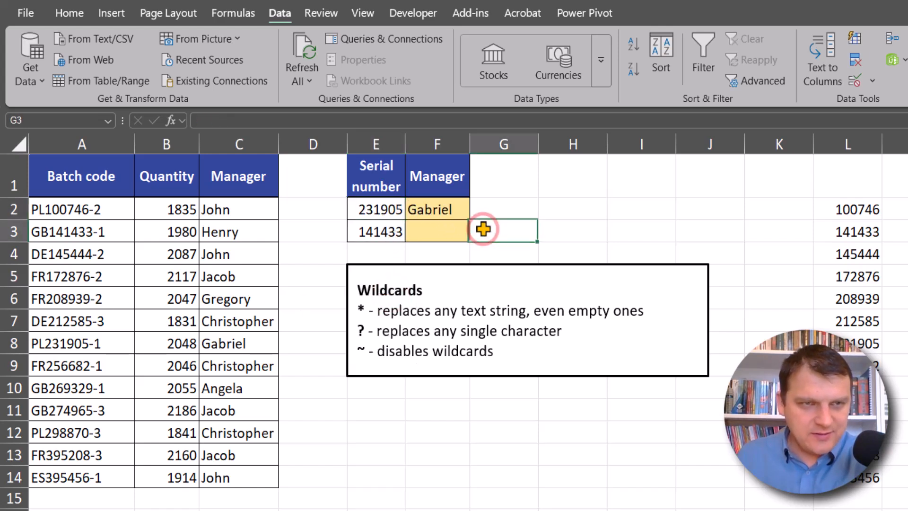
drag(389, 212, 419, 216)
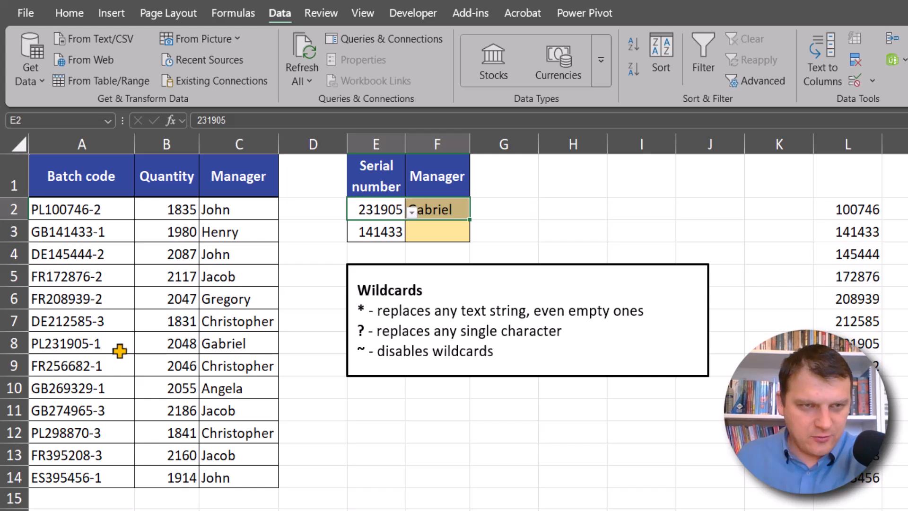
drag(61, 342, 208, 343)
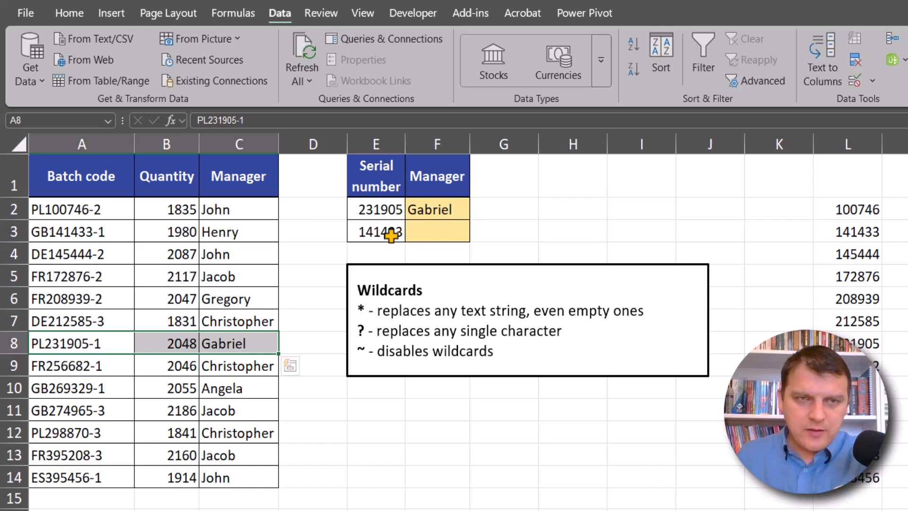
Review the VLOOKUP formula in F2 and its wildcard lookup value, leaving it as it is
click(422, 208)
key(F2)
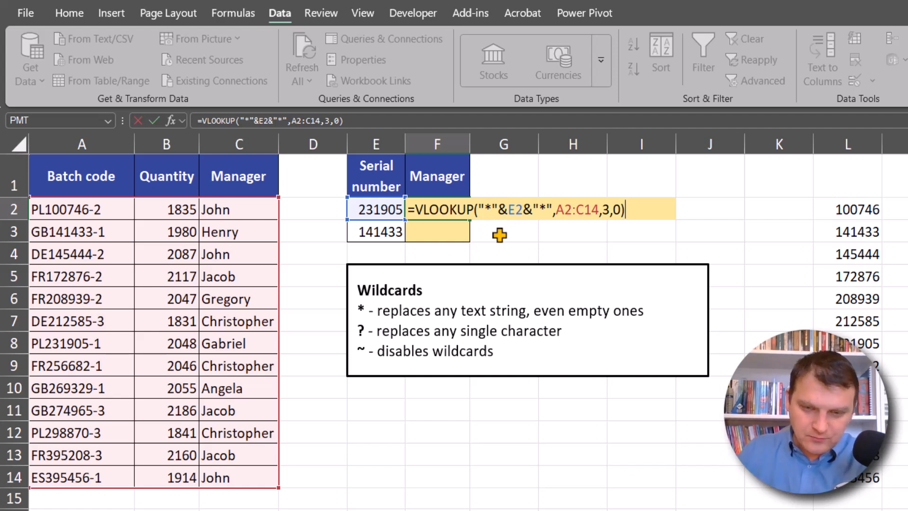
key(ctrl+Return)
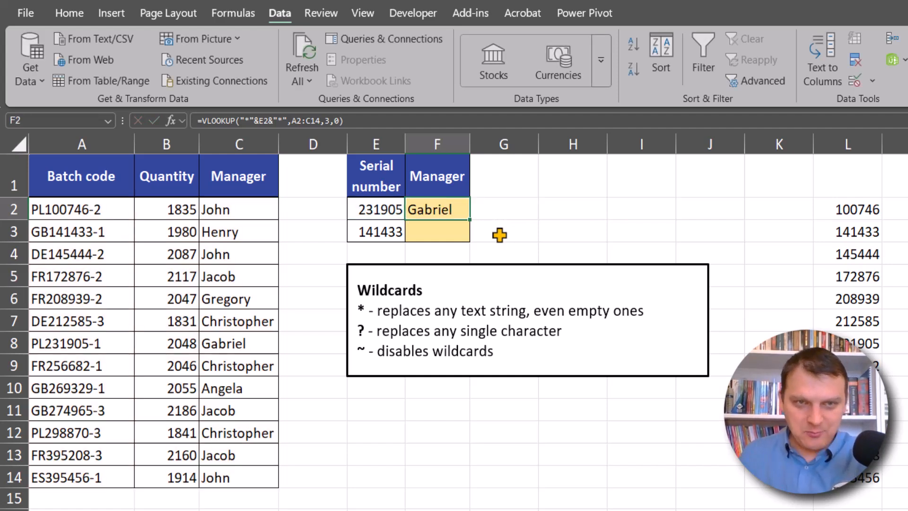
Start an XLOOKUP formula in F3 with the lookup value "*"&E3&"*"
click(416, 234)
text(=)
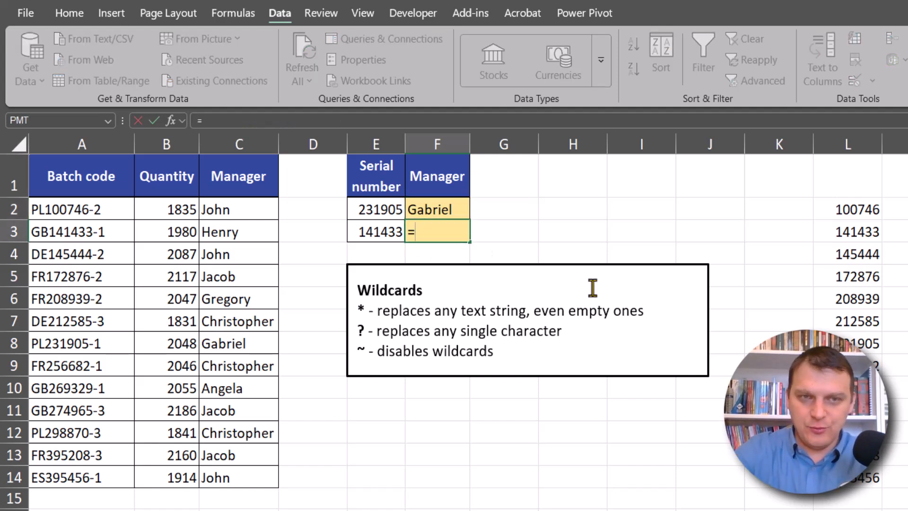
text(xl)
key(Tab)
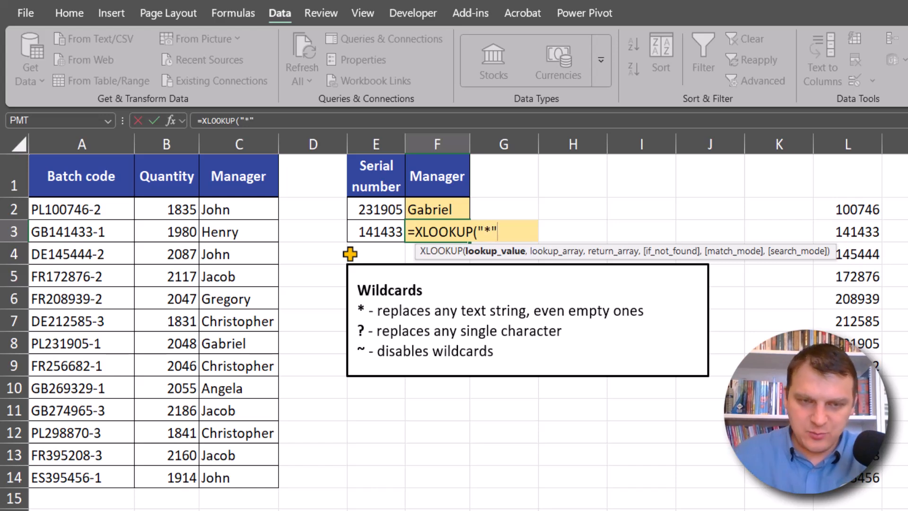
text(&)
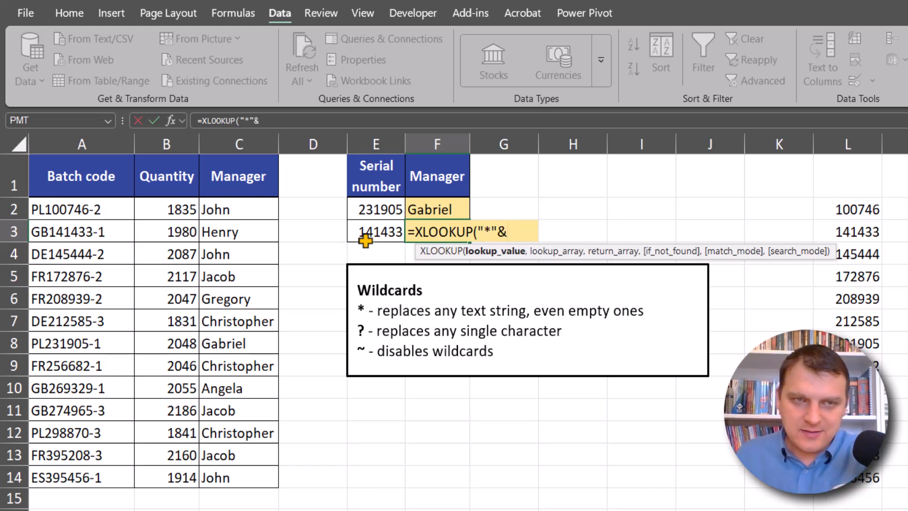
click(372, 232)
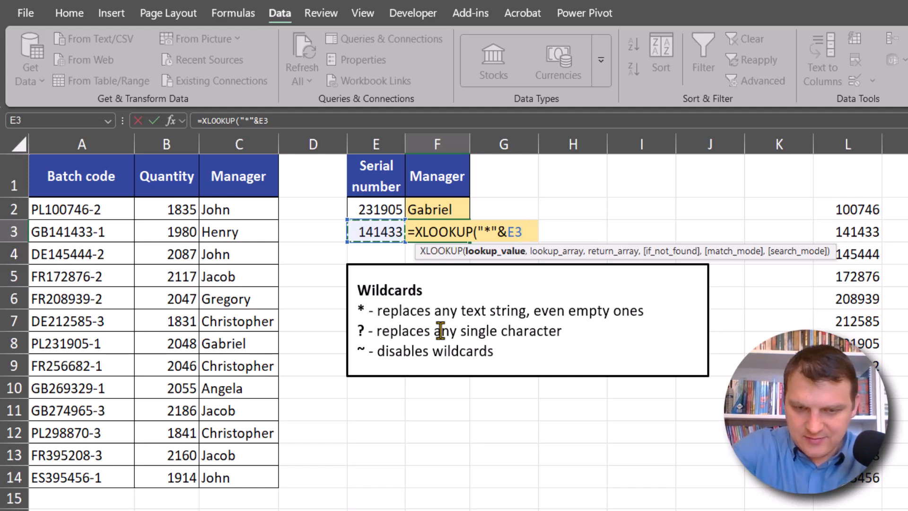
text(&"*)
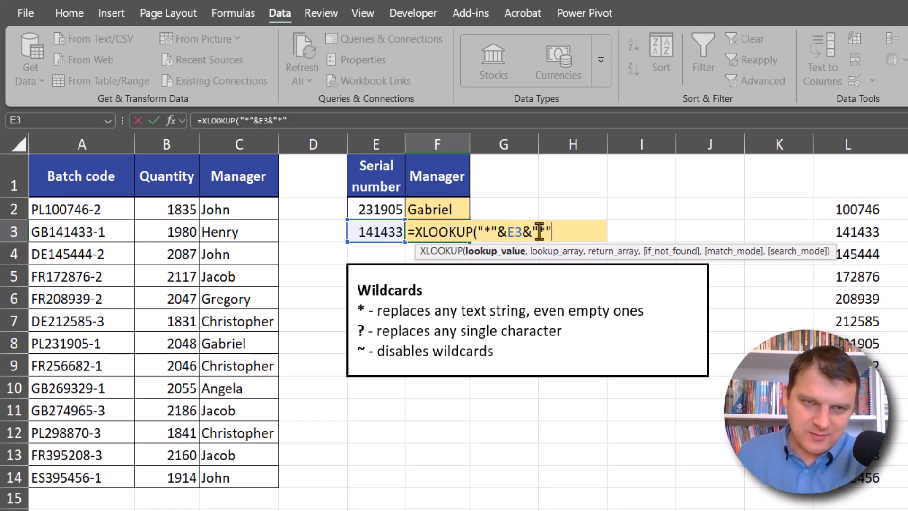
drag(492, 231, 486, 239)
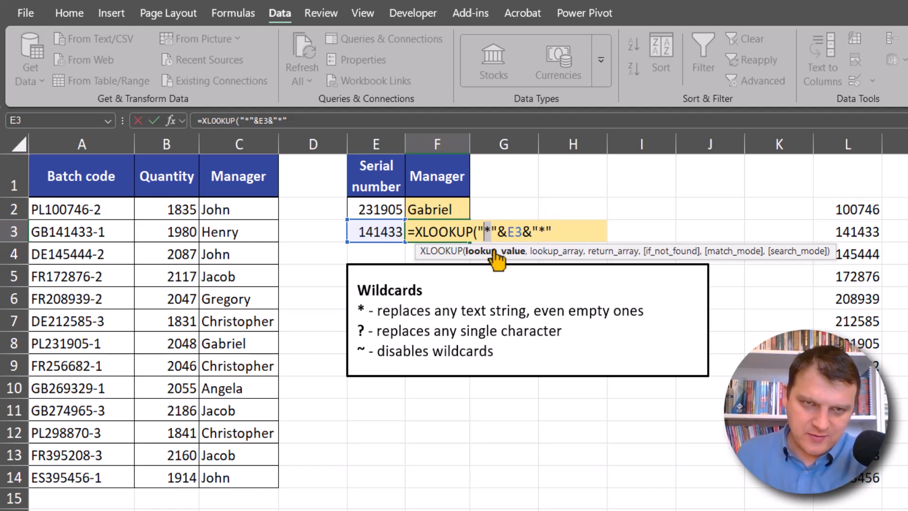
click(574, 233)
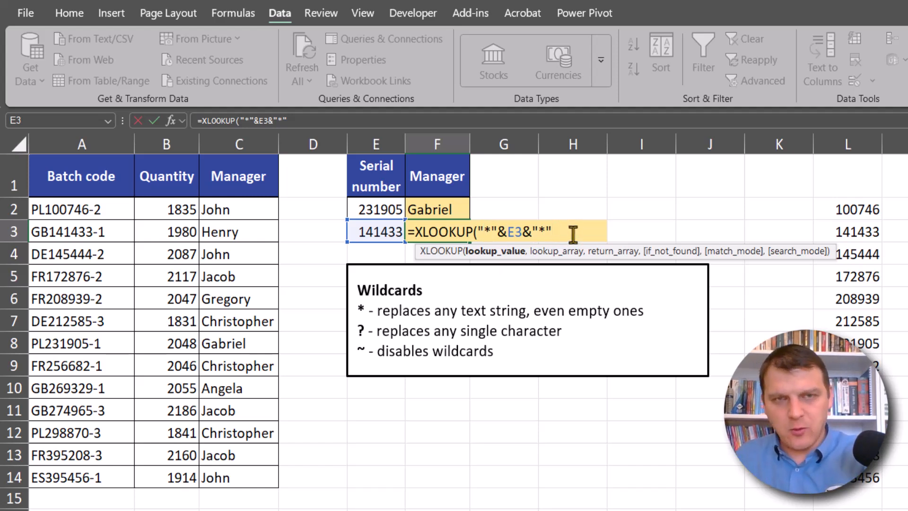
Add lookup array A2:A14 and return array C2:C14 to the XLOOKUP in F3
text(,)
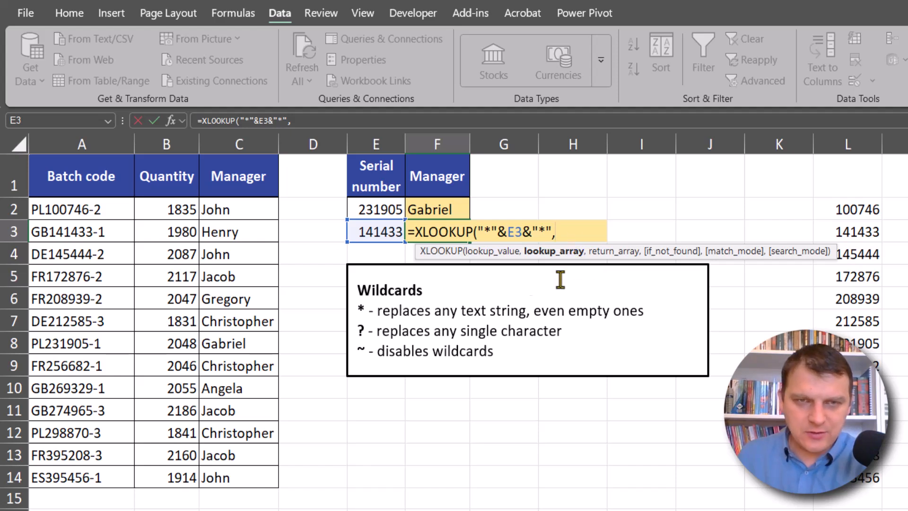
drag(104, 209, 113, 473)
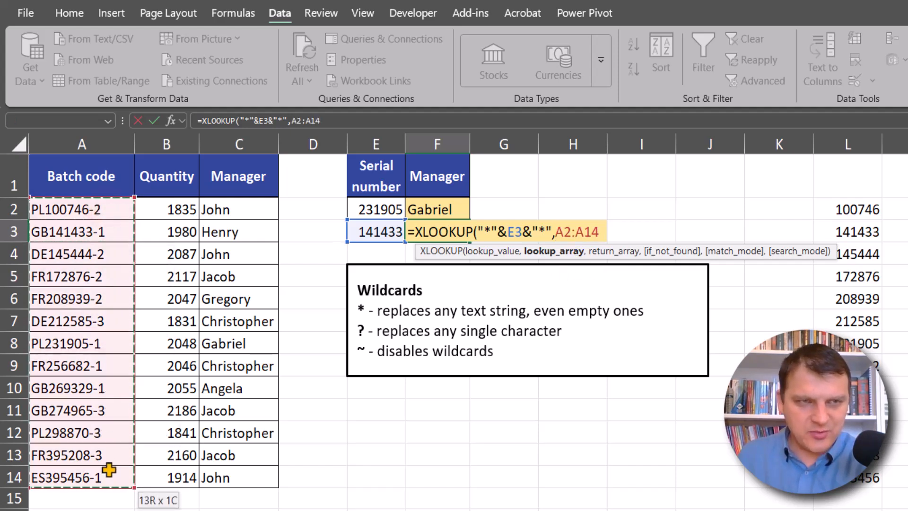
text(,)
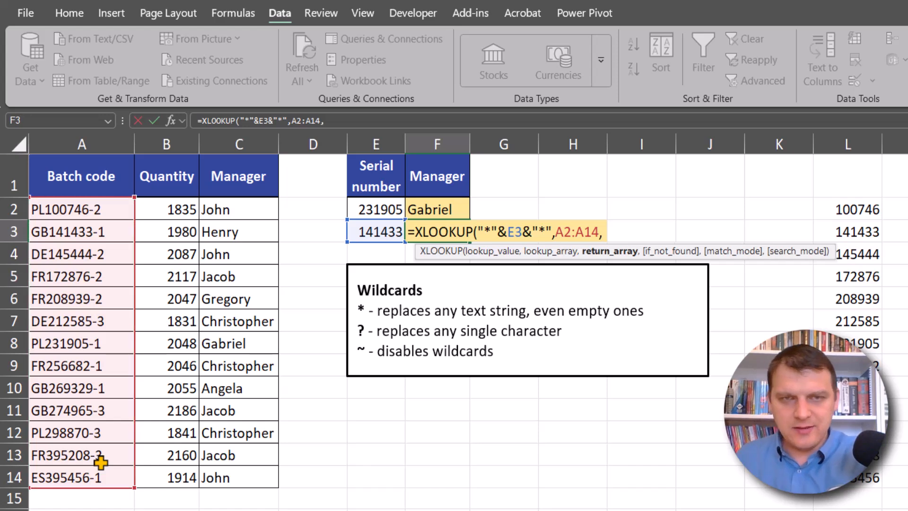
drag(232, 207, 235, 475)
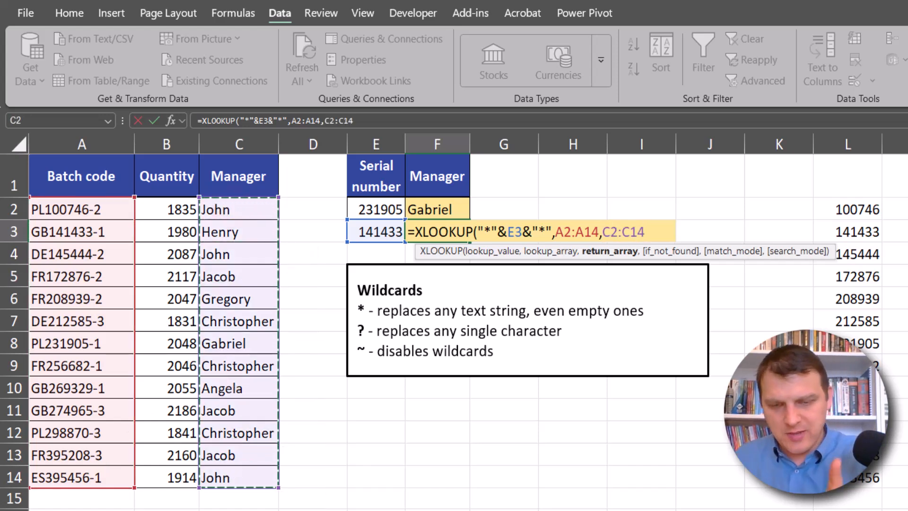
Look through the XLOOKUP match modes down to Wildcard character match, remove the extra separators, and enter the F3 formula without a match mode
text(,)
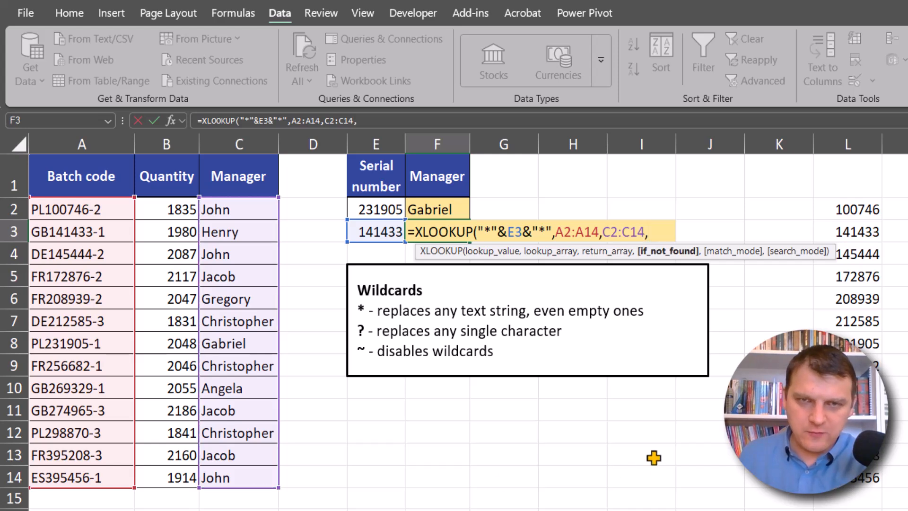
text(,)
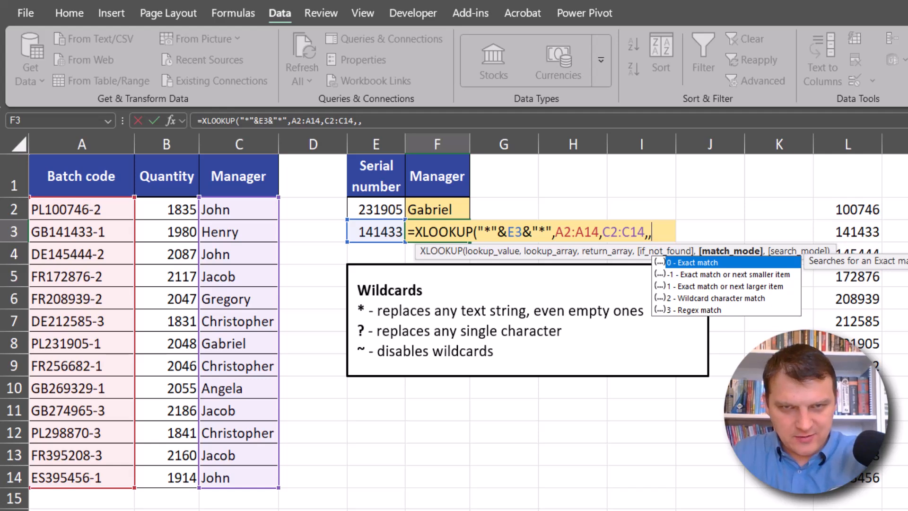
key(Down)
key(Down)
key(Down)
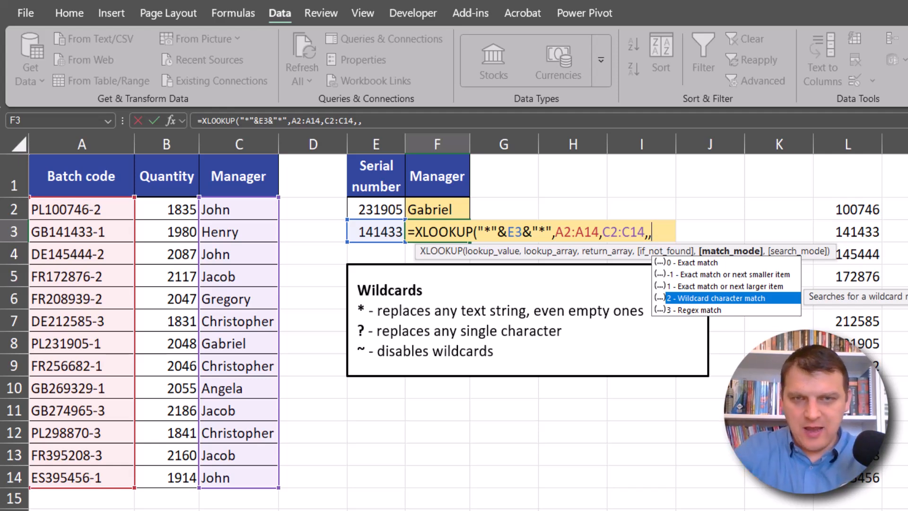
key(BackSpace)
key(BackSpace)
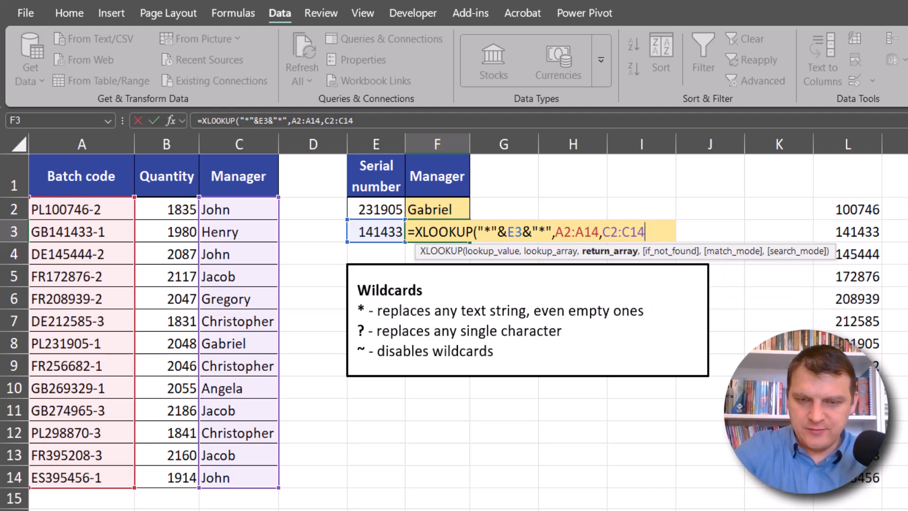
key(Return)
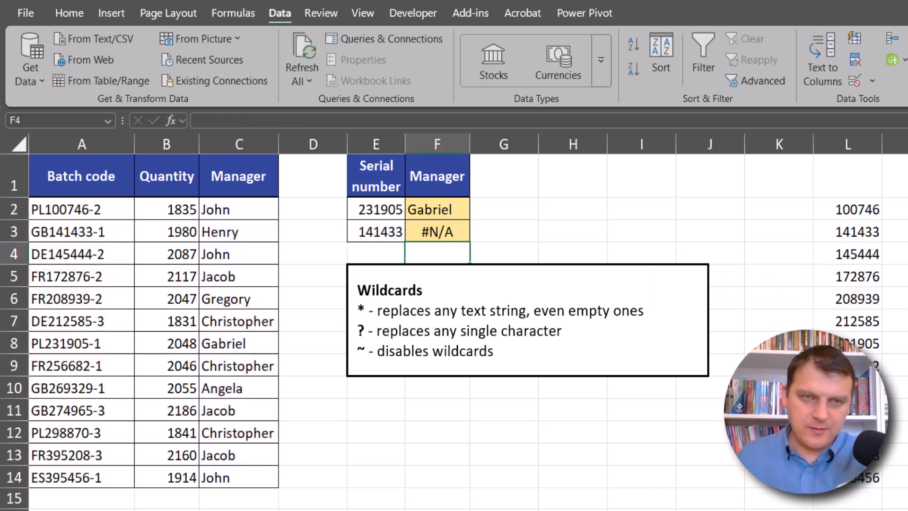
Edit the XLOOKUP in F3 to skip the if_not_found argument and use match mode 2, Wildcard character match
click(450, 229)
key(F2)
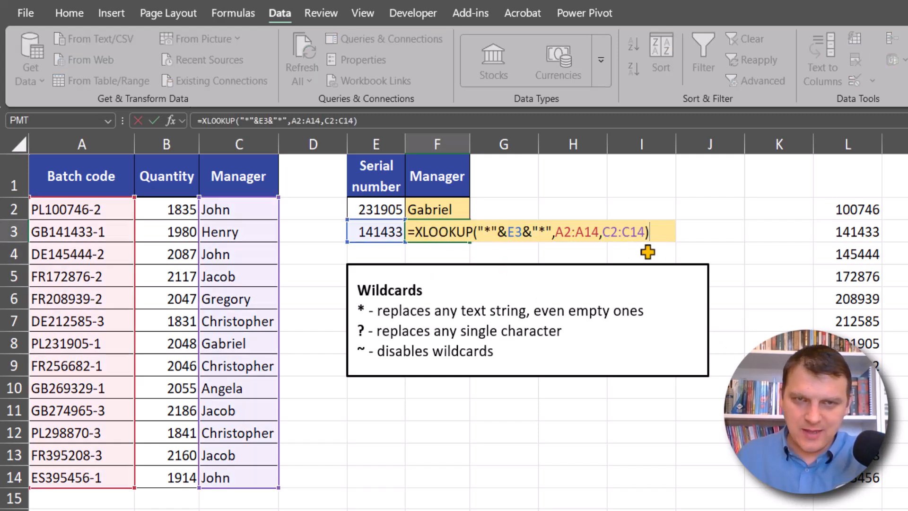
key(Left)
text(,,2)
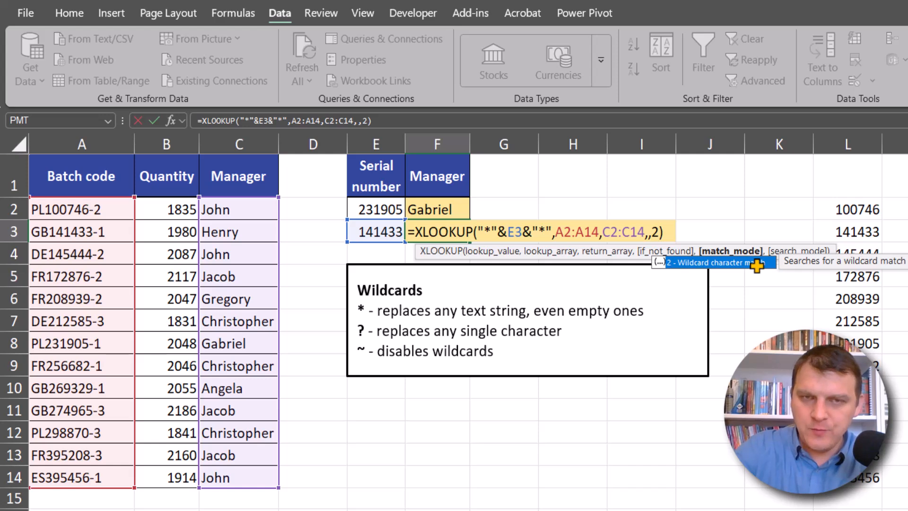
key(Return)
click(433, 227)
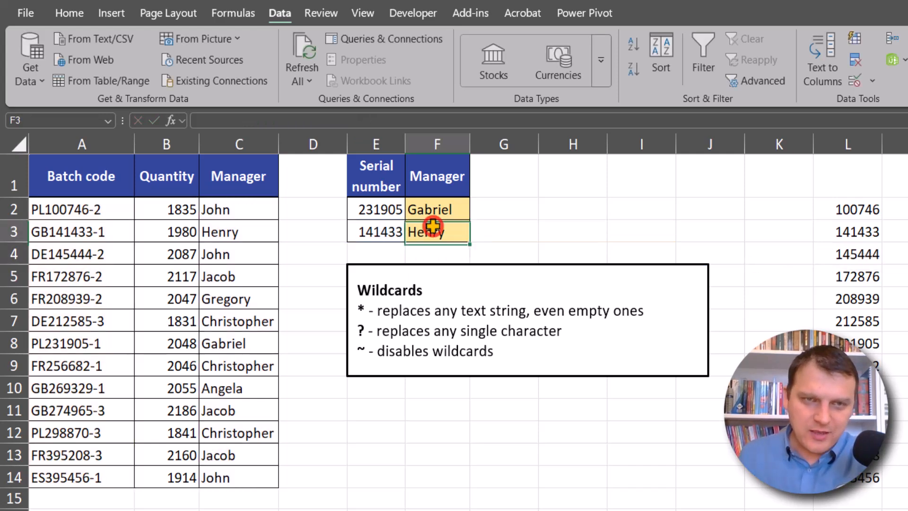
Choose serial number 231905 in cell E3 and compare the F3 result with the matching row of the batch table
click(385, 229)
click(412, 234)
click(396, 320)
click(529, 232)
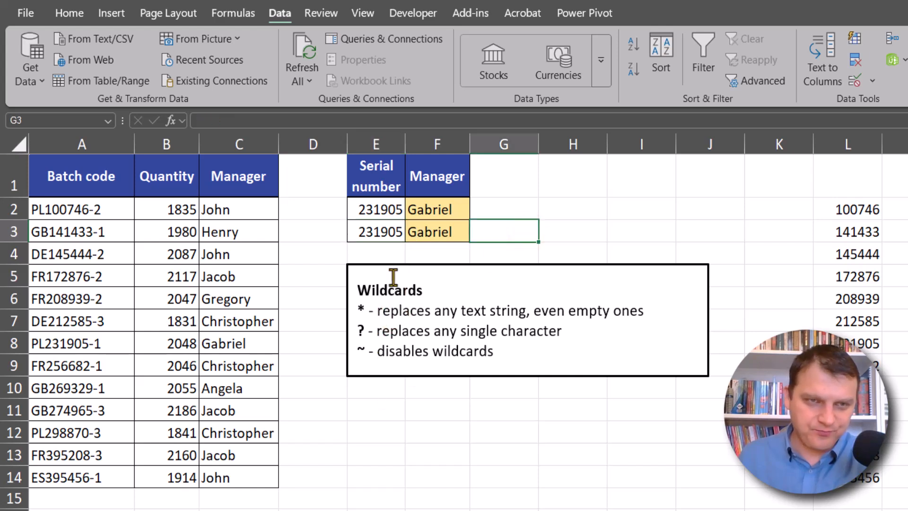
drag(68, 343, 249, 344)
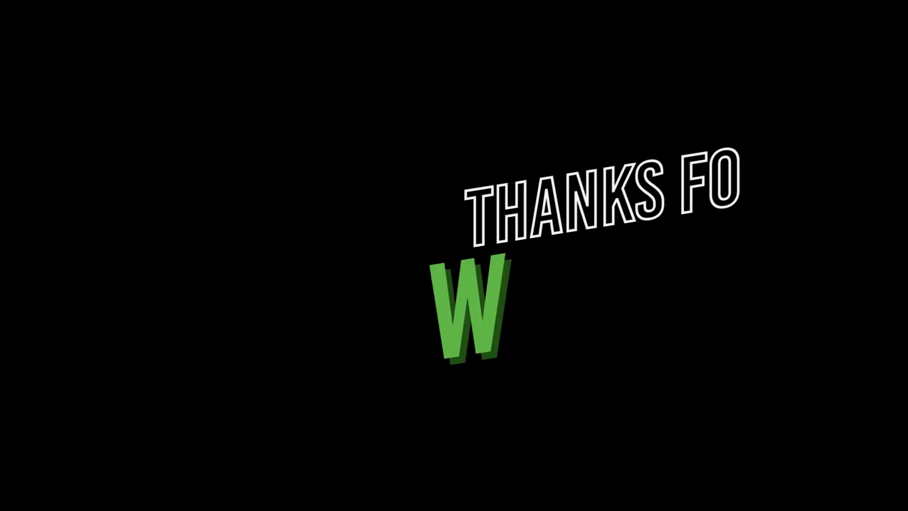